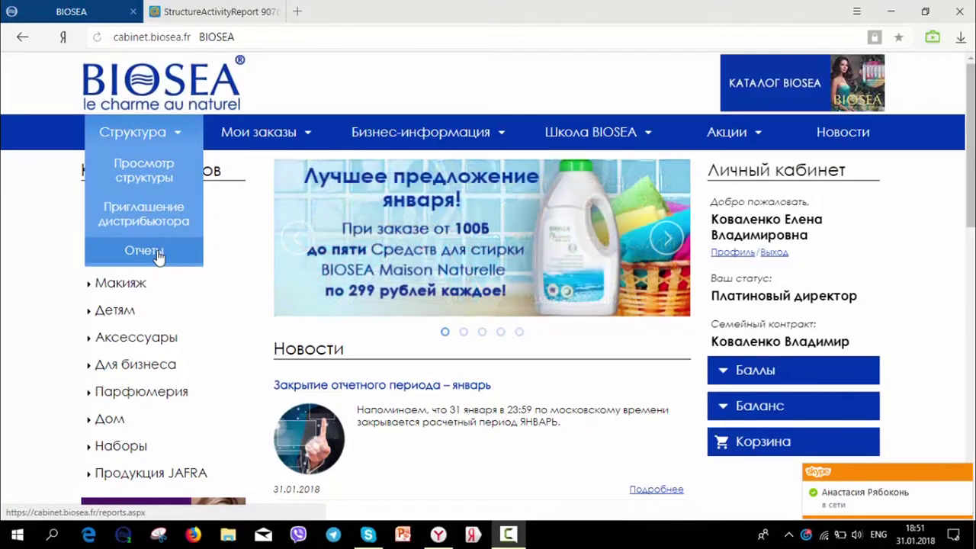
Step: Generate the structure activity report (Отчет по активности структуры) from the structure reports and send it to the account's e-mail
click(157, 254)
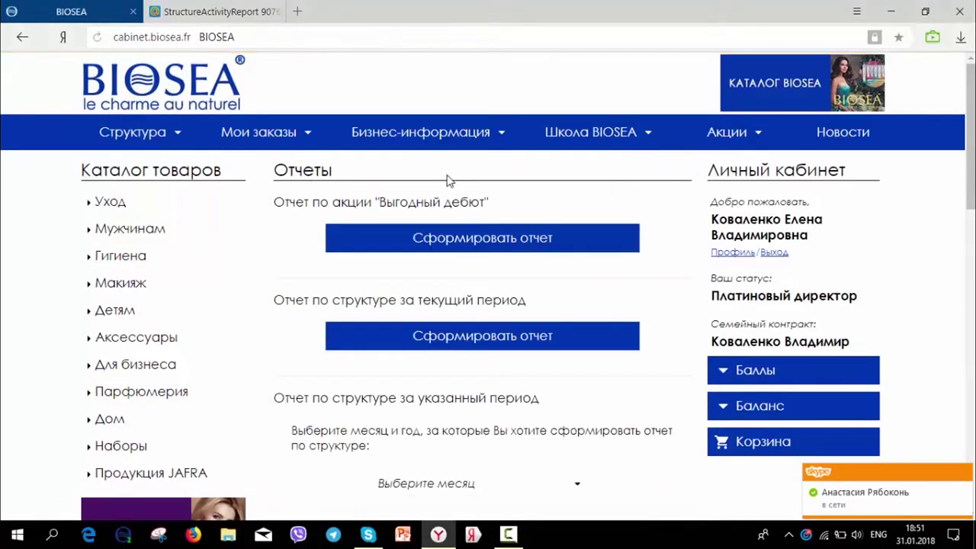
drag(971, 138, 970, 442)
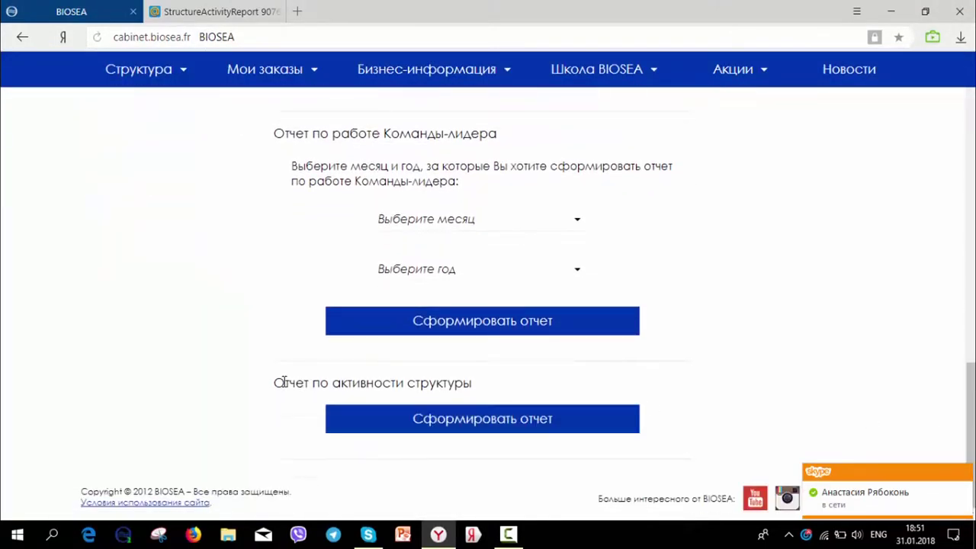
click(447, 424)
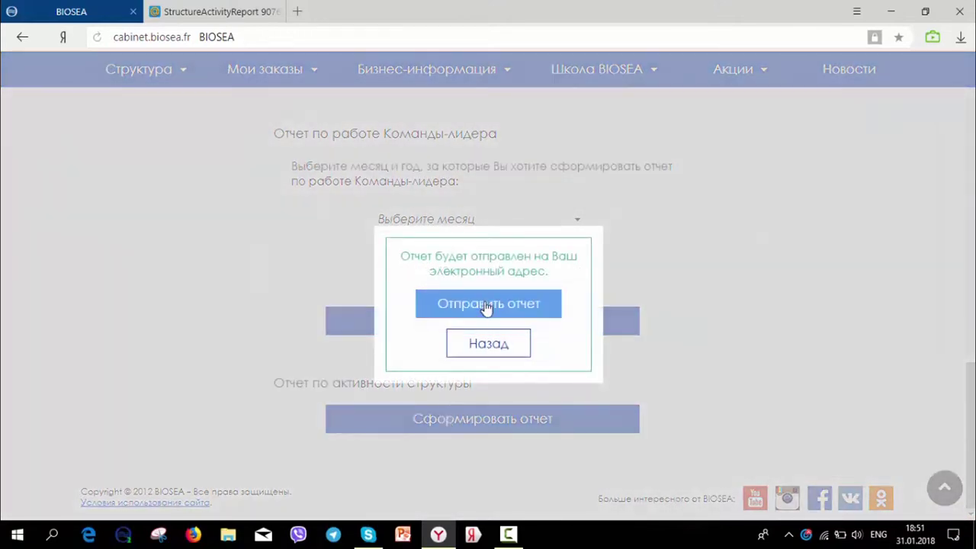
click(486, 305)
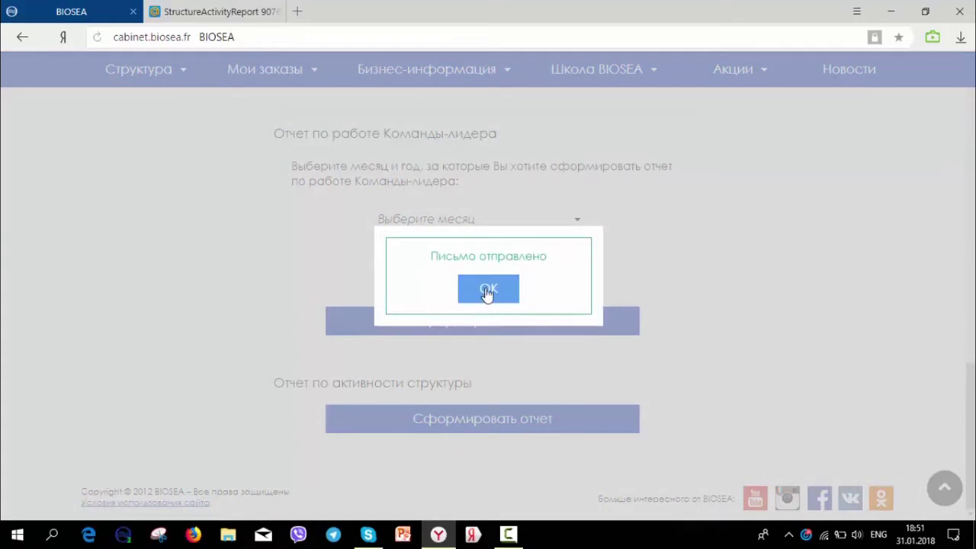
click(488, 290)
Step: Switch to the e-mailed StructureActivityReport spreadsheet and sort its rows by the Уровень column in ascending order
click(206, 11)
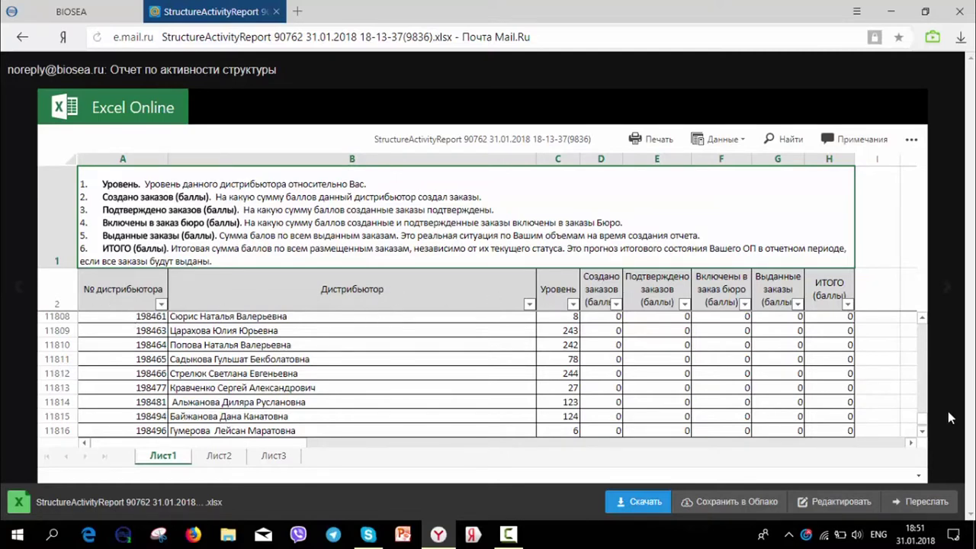
drag(924, 421, 925, 324)
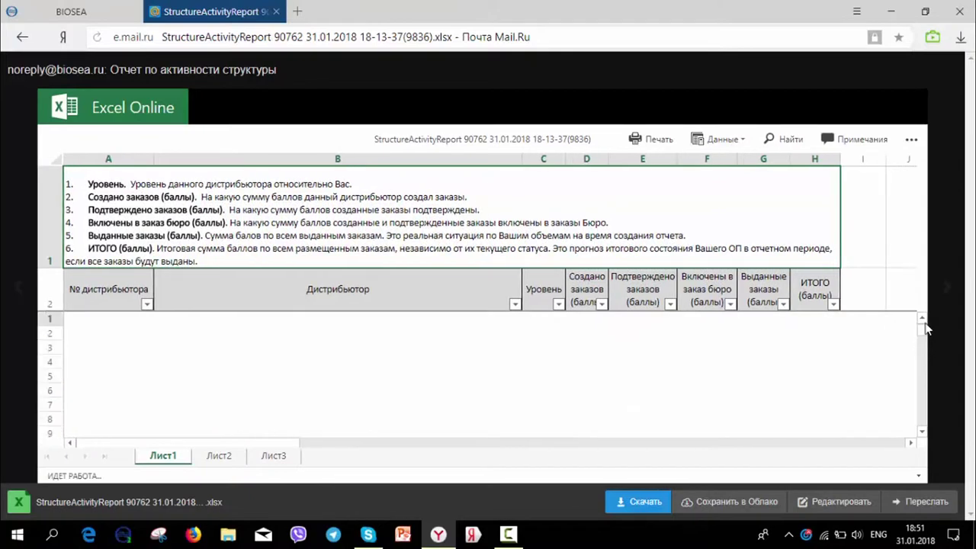
click(558, 303)
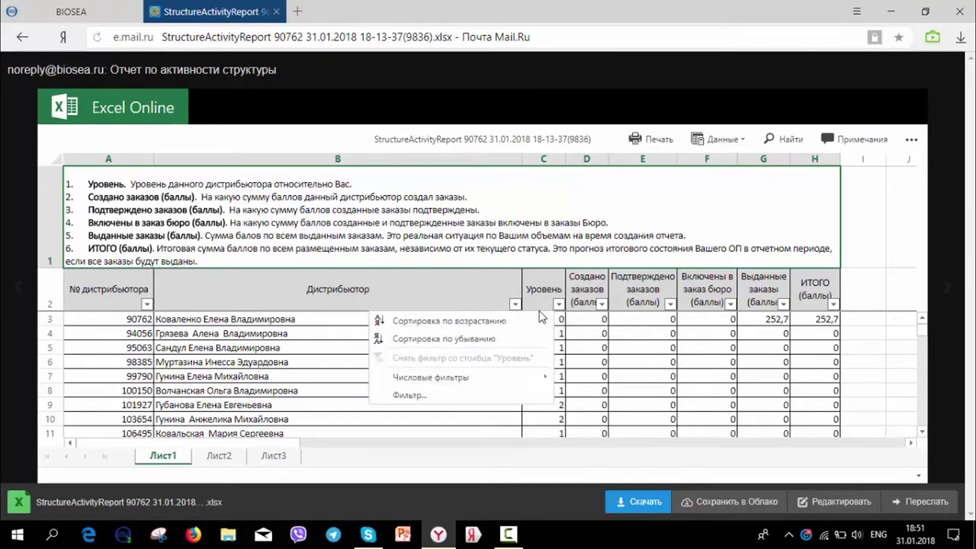
click(515, 315)
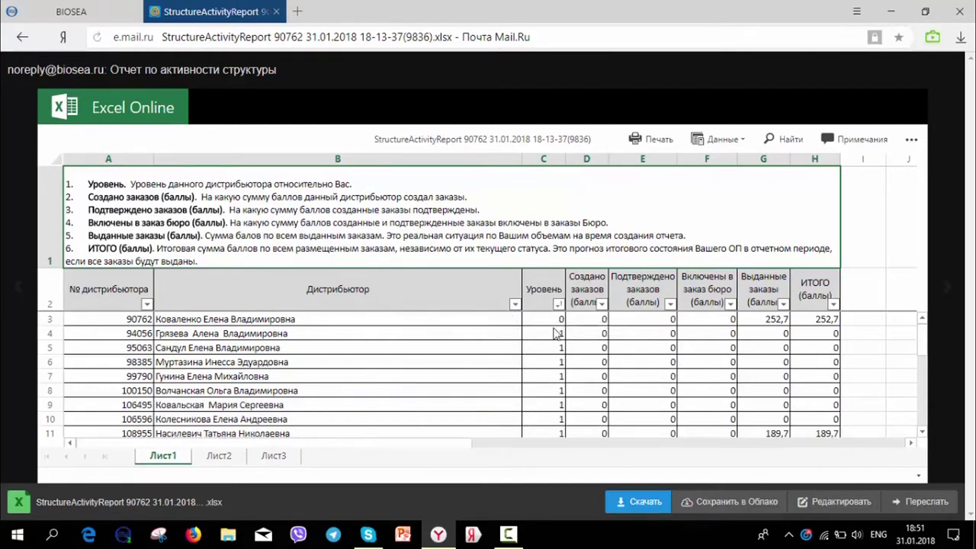
Step: Look through the sorted distributor list level by level, examining the order points of the distributors on levels 1 to 5
mouse_move(927, 347)
mouse_down()
mouse_move(932, 390)
mouse_move(924, 351)
mouse_up()
drag(922, 340, 923, 422)
click(923, 422)
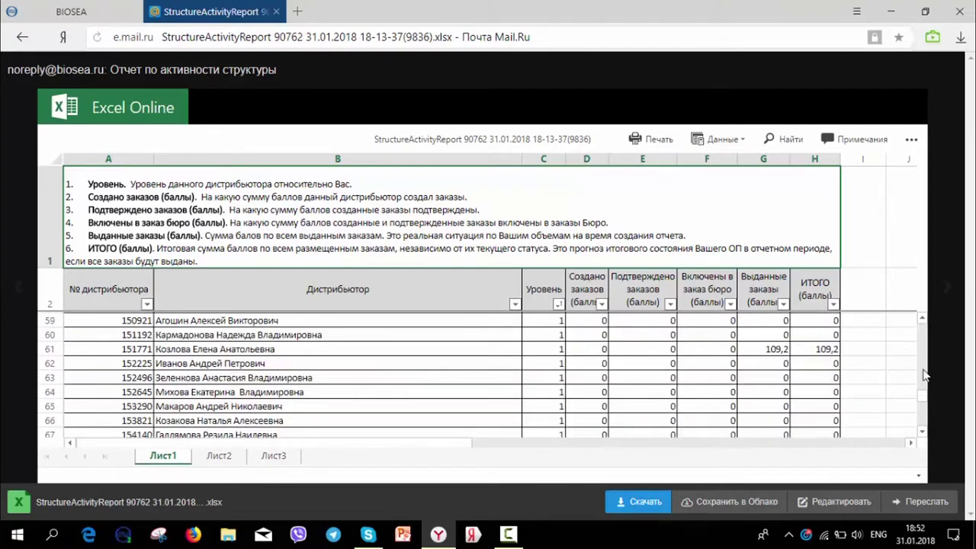
click(924, 416)
click(925, 425)
click(924, 425)
click(925, 419)
scroll(924, 419, down, 13)
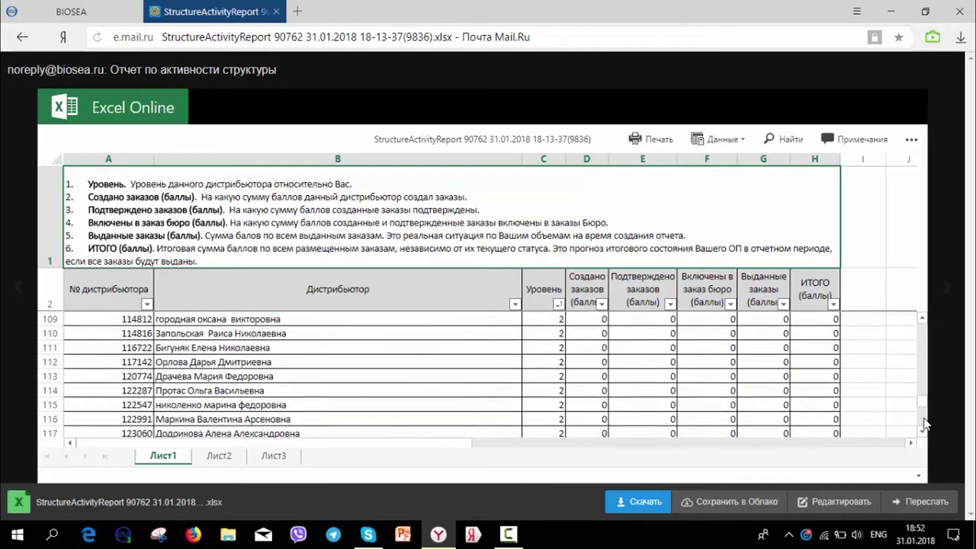
drag(924, 407, 924, 427)
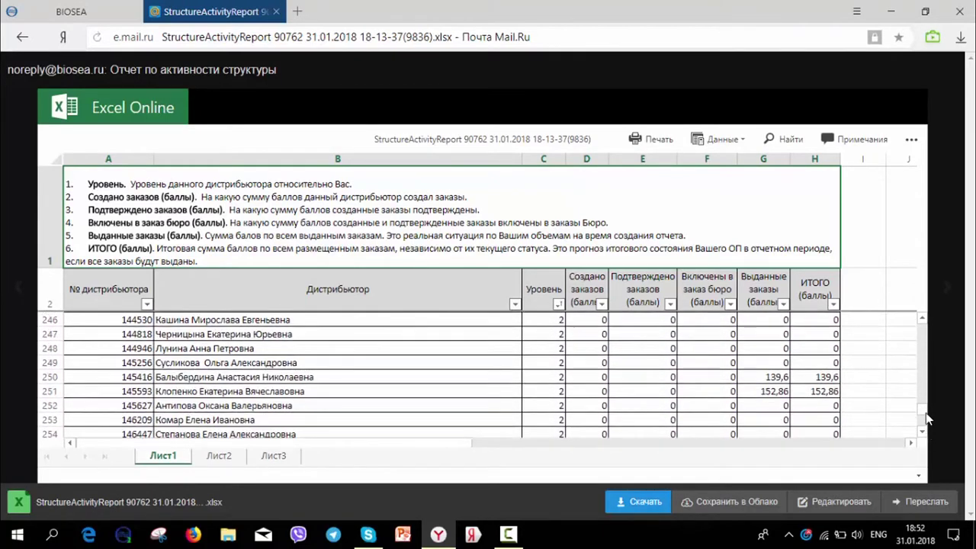
scroll(924, 423, down, 10)
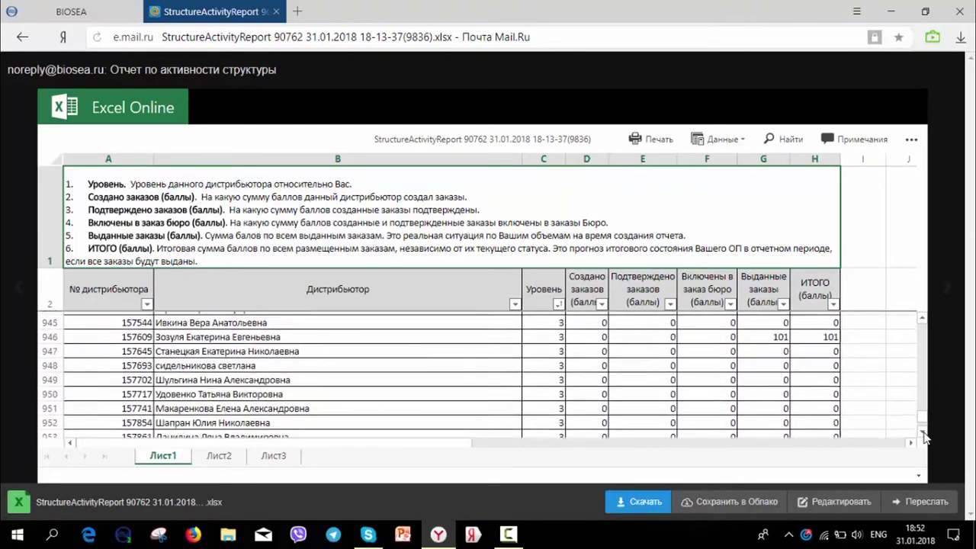
click(922, 433)
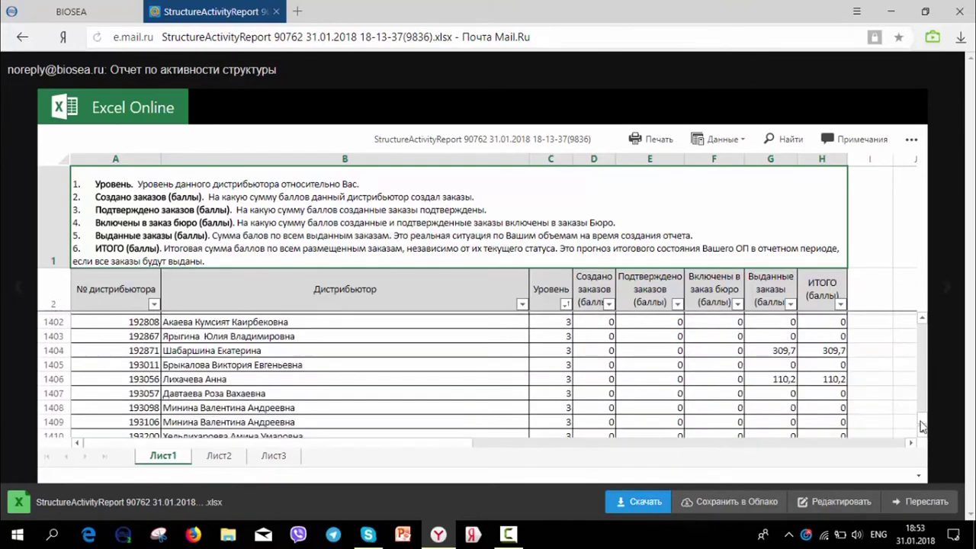
scroll(923, 432, down, 10)
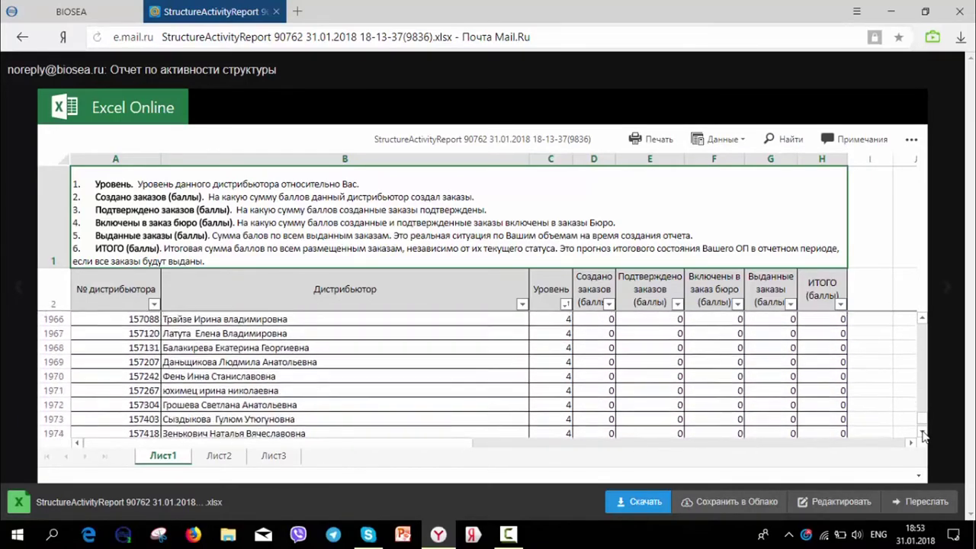
click(922, 432)
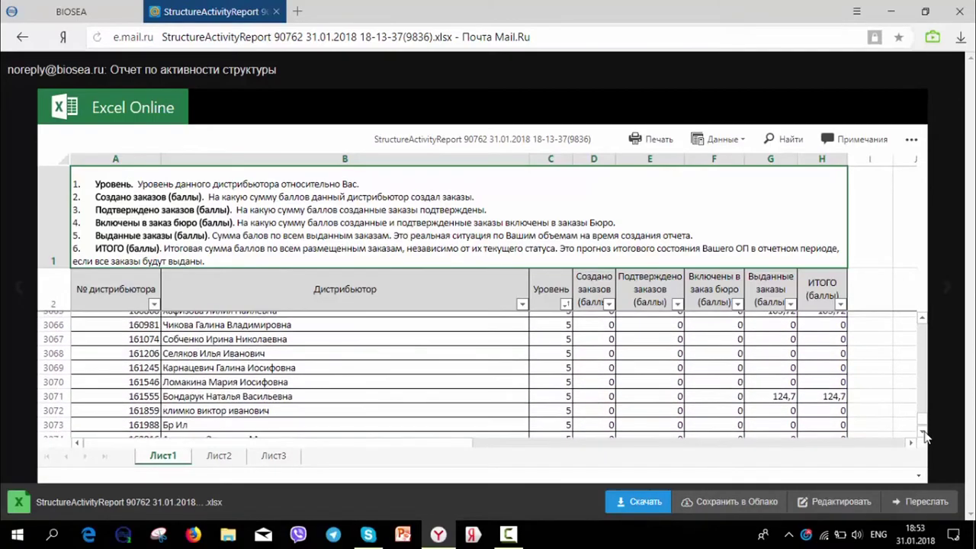
click(923, 433)
click(922, 323)
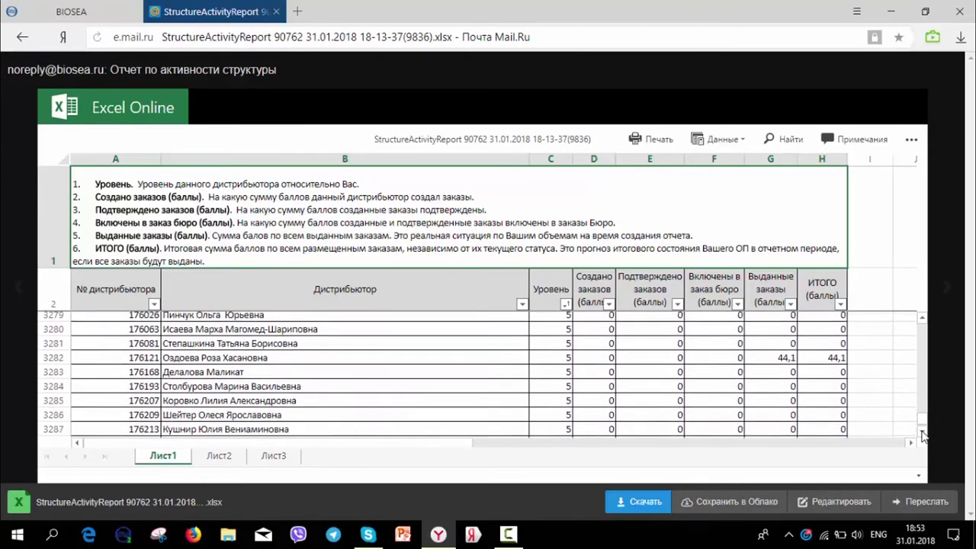
scroll(923, 435, down, 20)
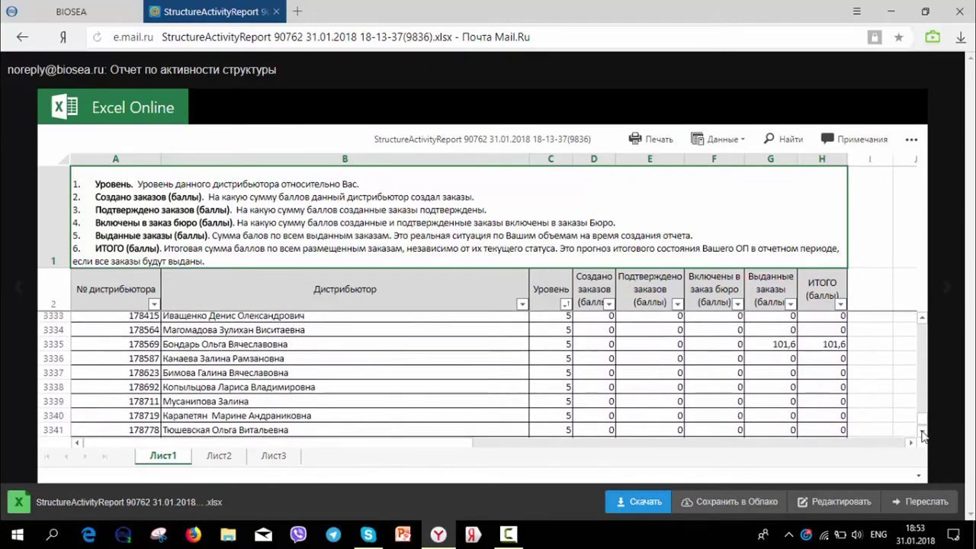
scroll(923, 436, down, 2)
scroll(923, 435, down, 8)
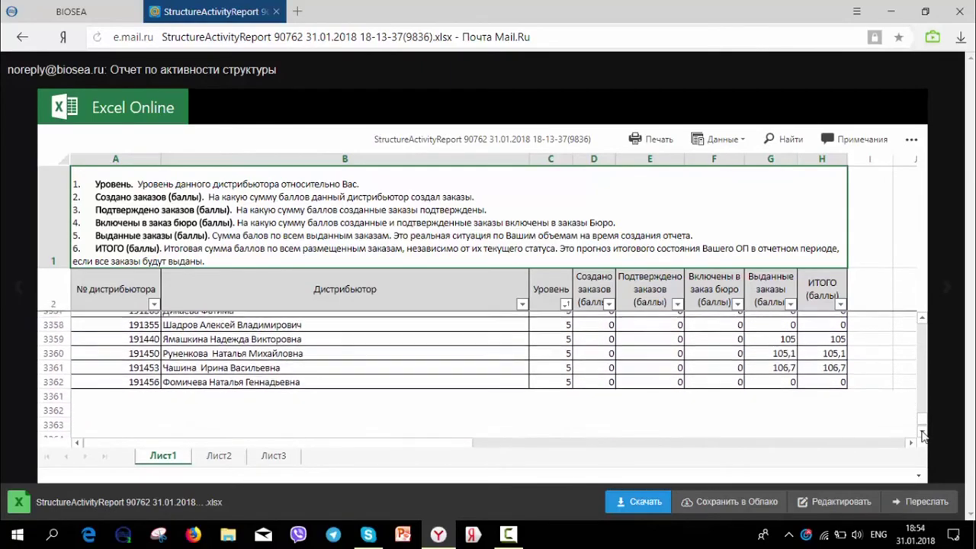
scroll(923, 436, down, 17)
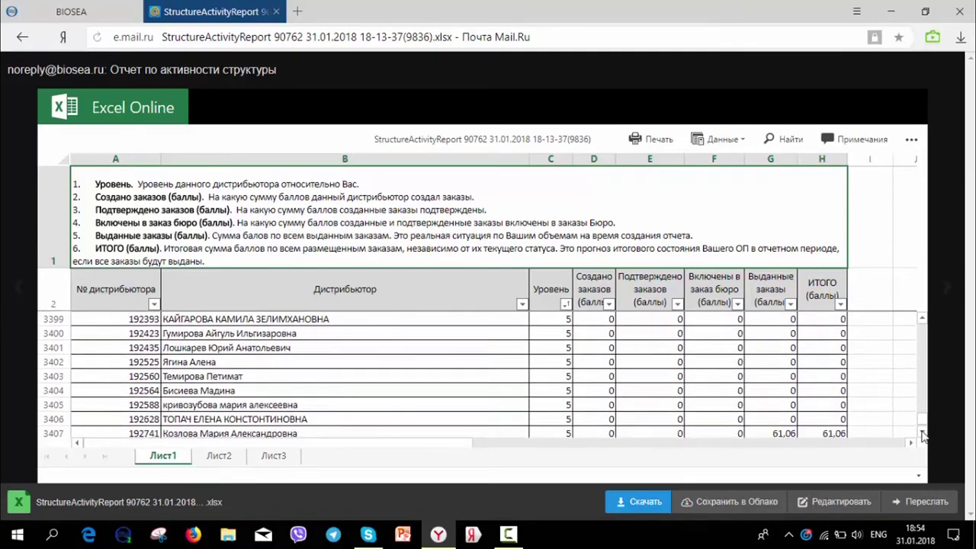
scroll(923, 436, down, 16)
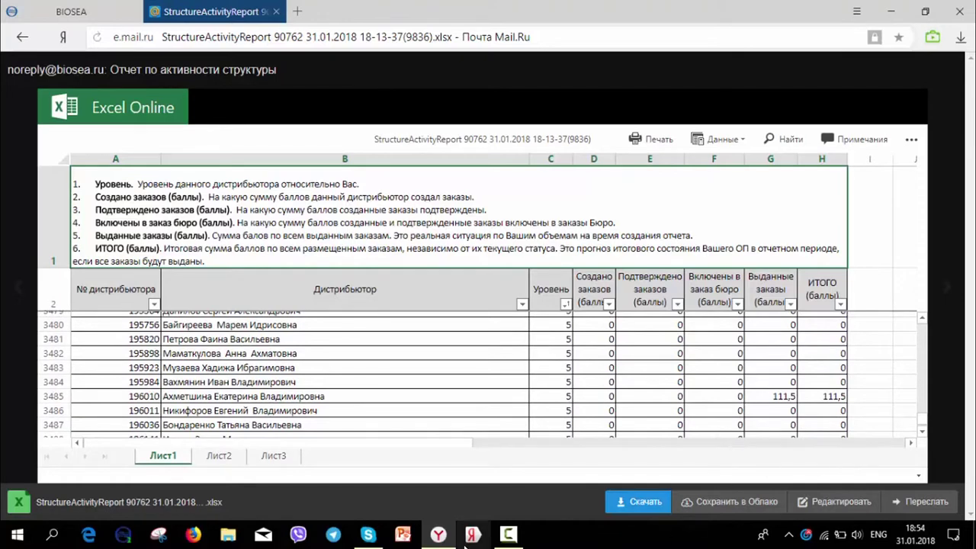
click(508, 535)
click(908, 469)
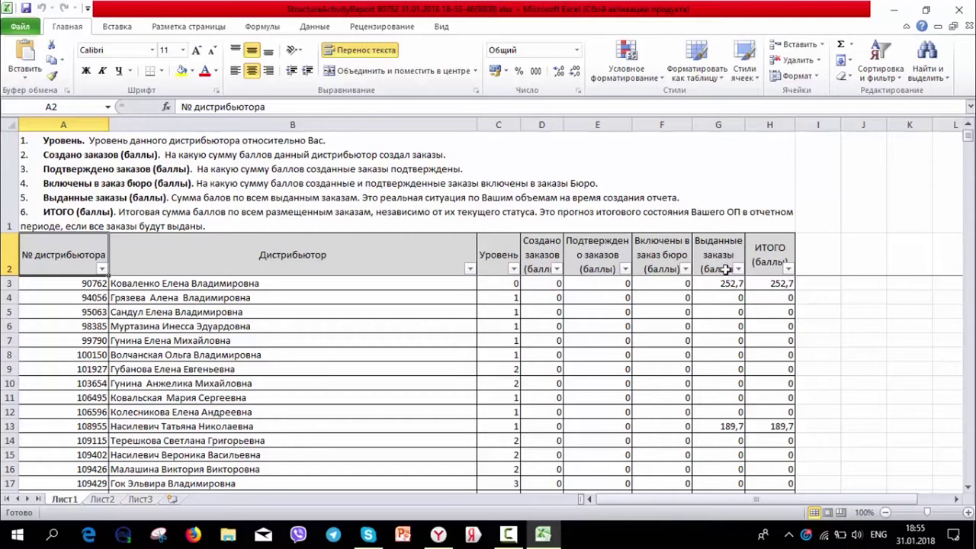
Step: Filter the Уровень column of the report in Excel to show only level 1 distributors
click(515, 270)
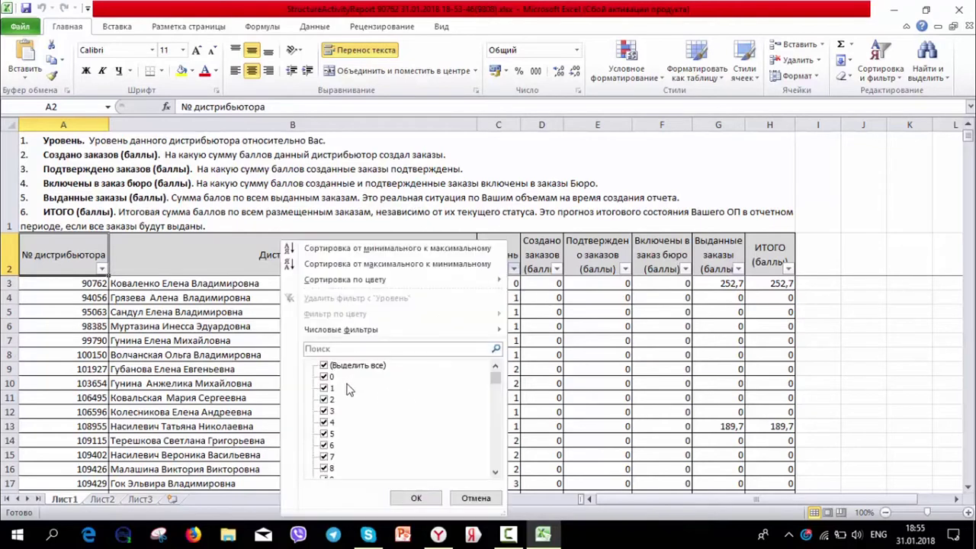
click(324, 366)
click(324, 389)
click(412, 500)
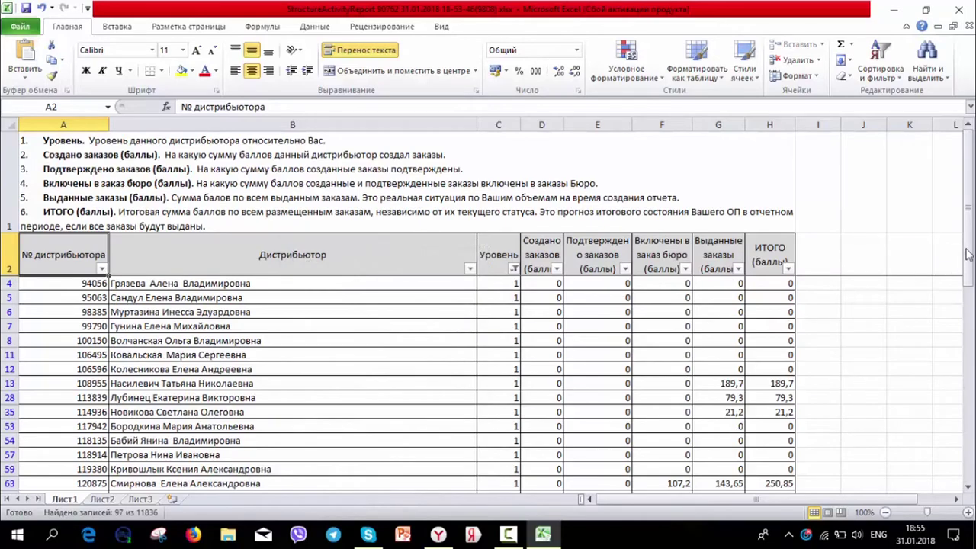
mouse_move(971, 243)
mouse_down()
mouse_move(971, 472)
mouse_move(969, 230)
mouse_up()
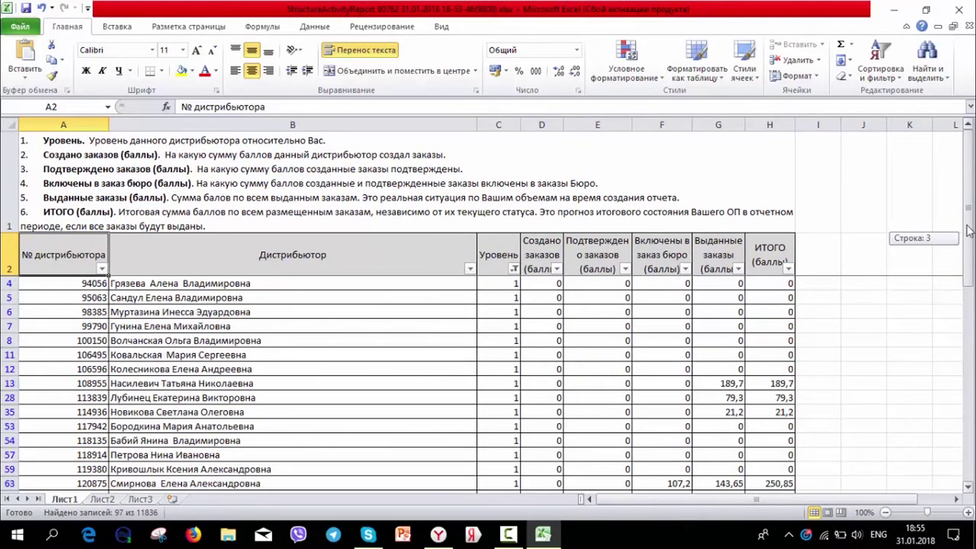
Step: Show all levels again in the Уровень column filter and go to the ИТОГО row at the end of the list
click(515, 269)
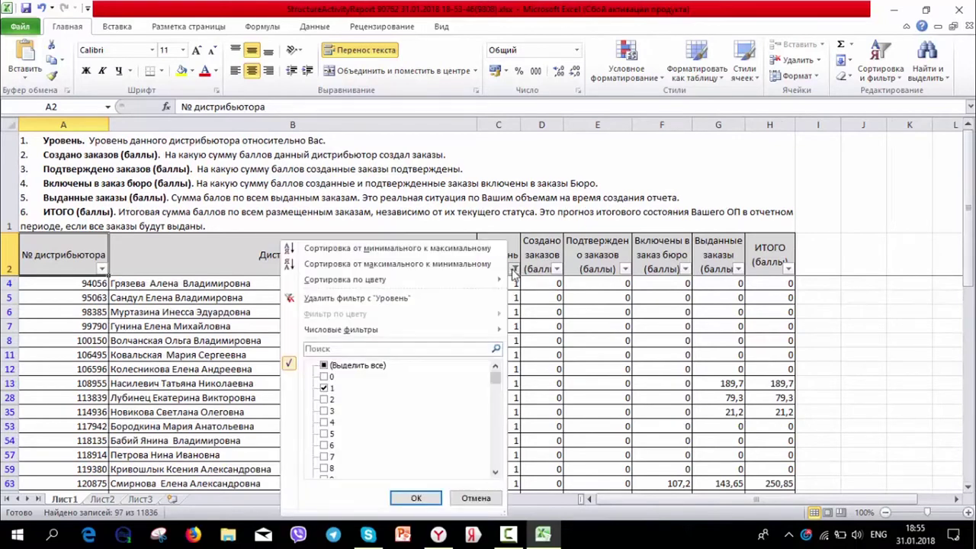
click(325, 366)
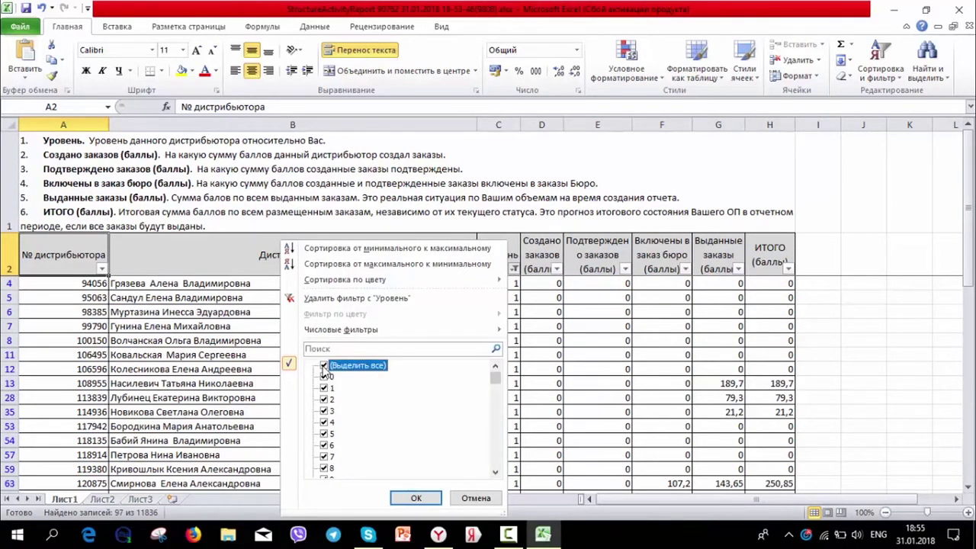
click(432, 498)
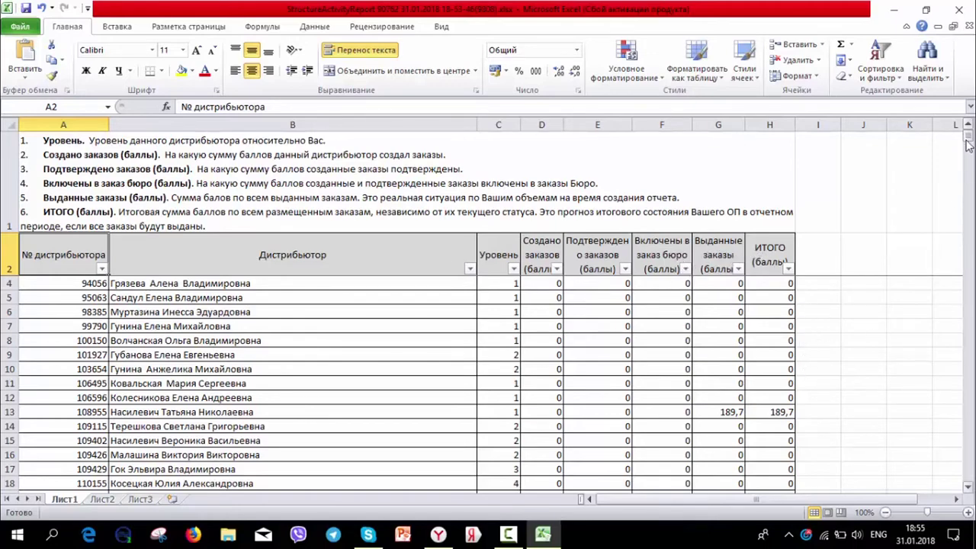
drag(969, 141, 969, 478)
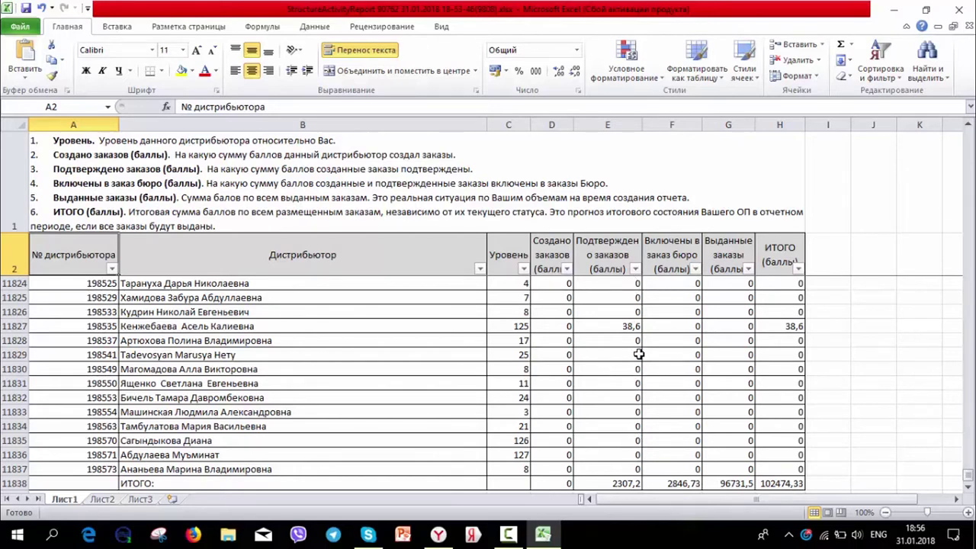
Step: Limit the Уровень column filter to level 1 from the end of the full distributor list
click(523, 269)
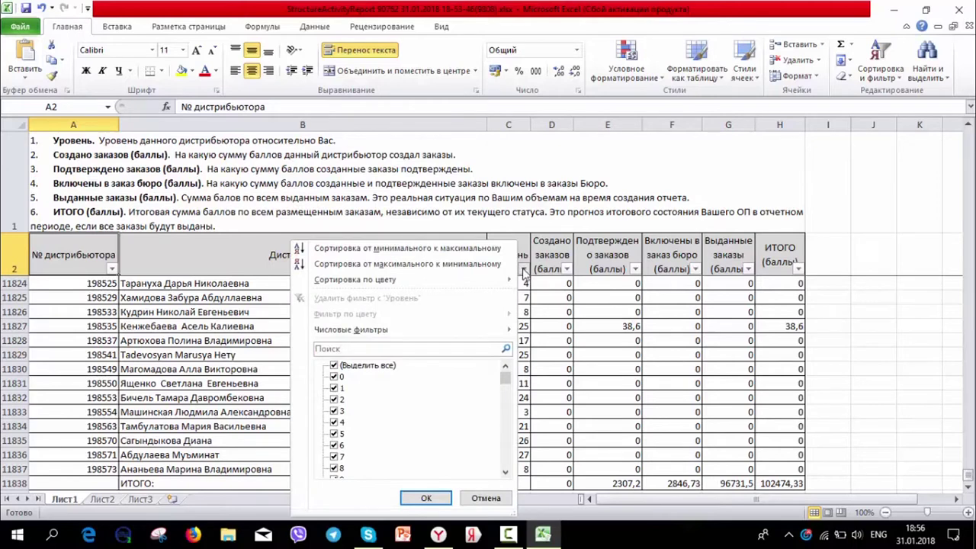
click(334, 366)
click(334, 388)
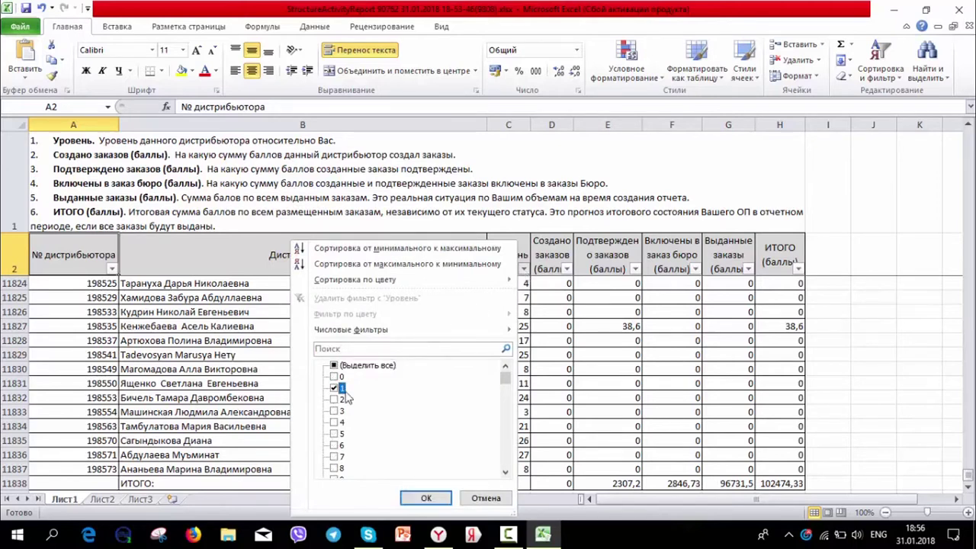
click(426, 500)
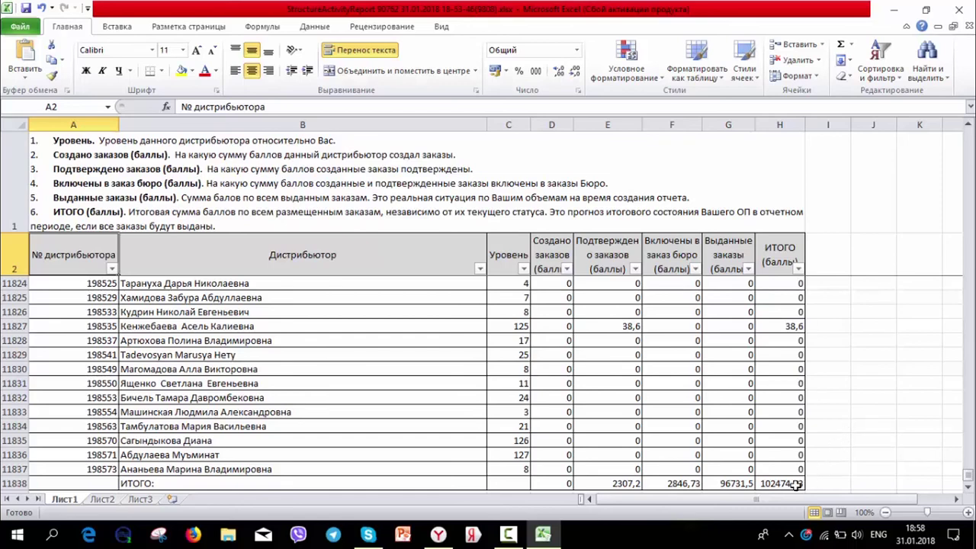
click(507, 536)
click(945, 467)
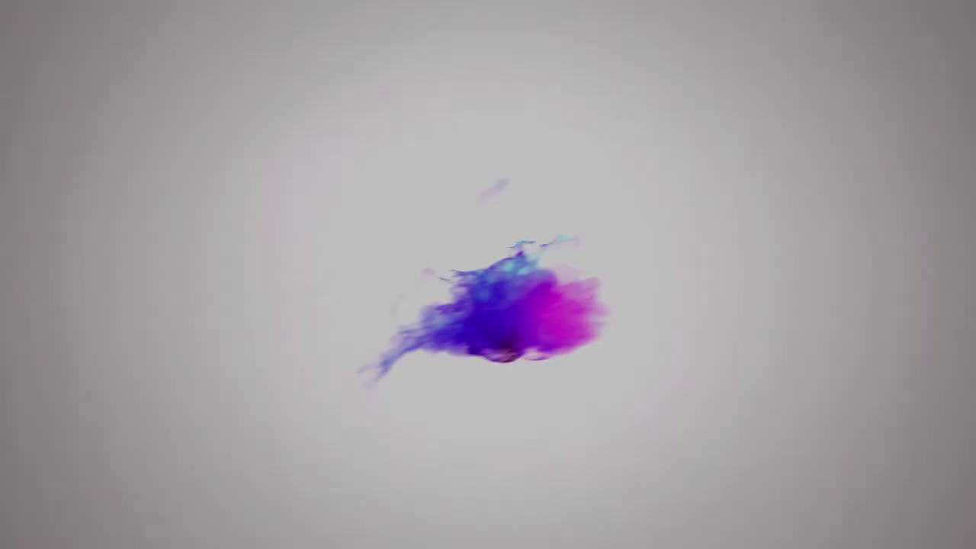